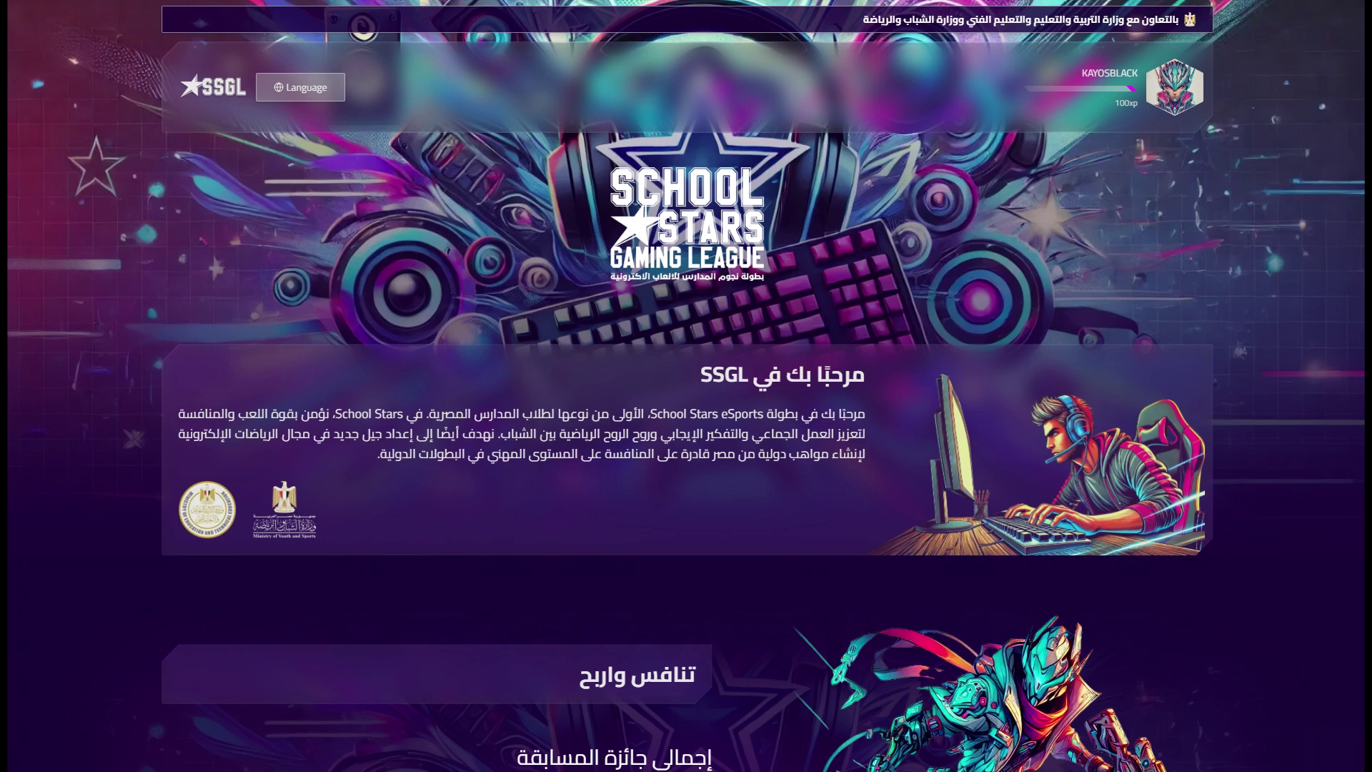
- Scroll to the games carousel, bring Fortnite to the centre and open its game page
scroll(686, 385, "down", 5)
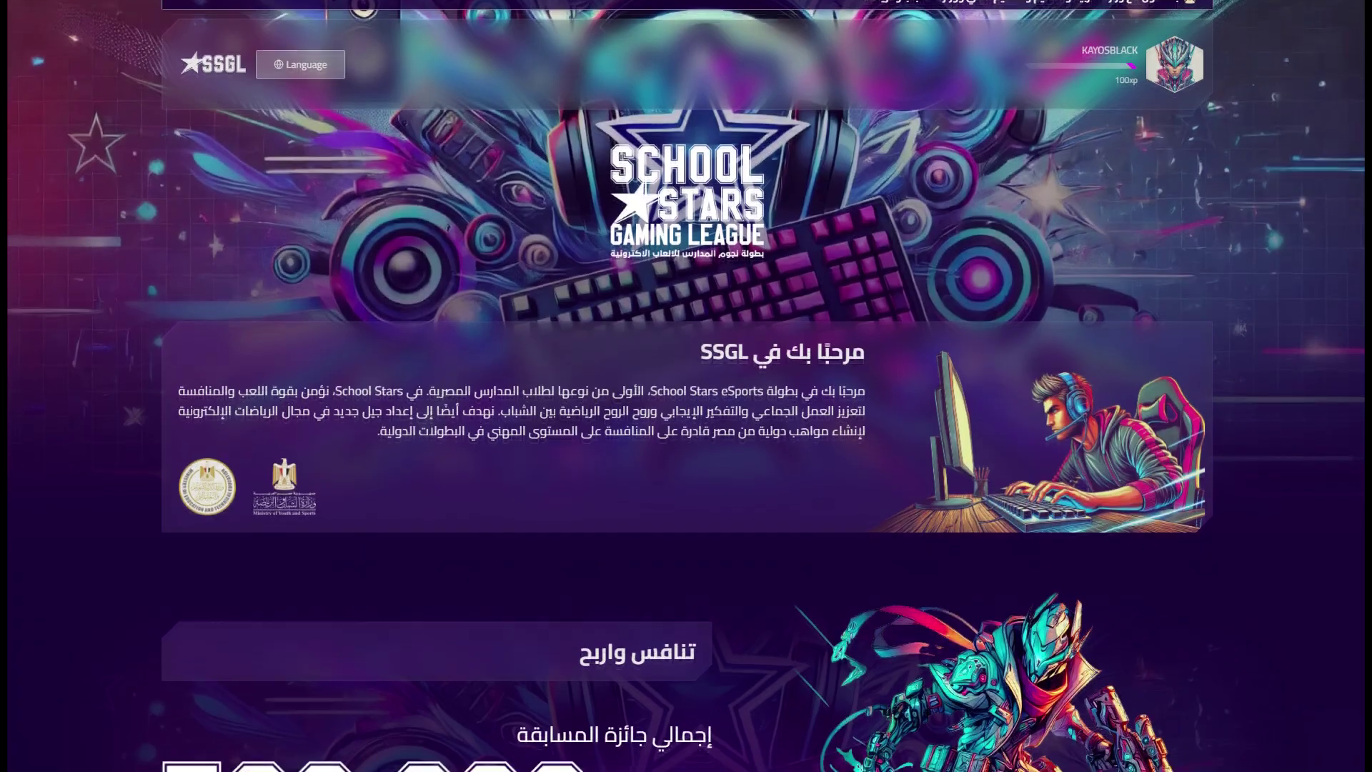
scroll(686, 386, "down", 6)
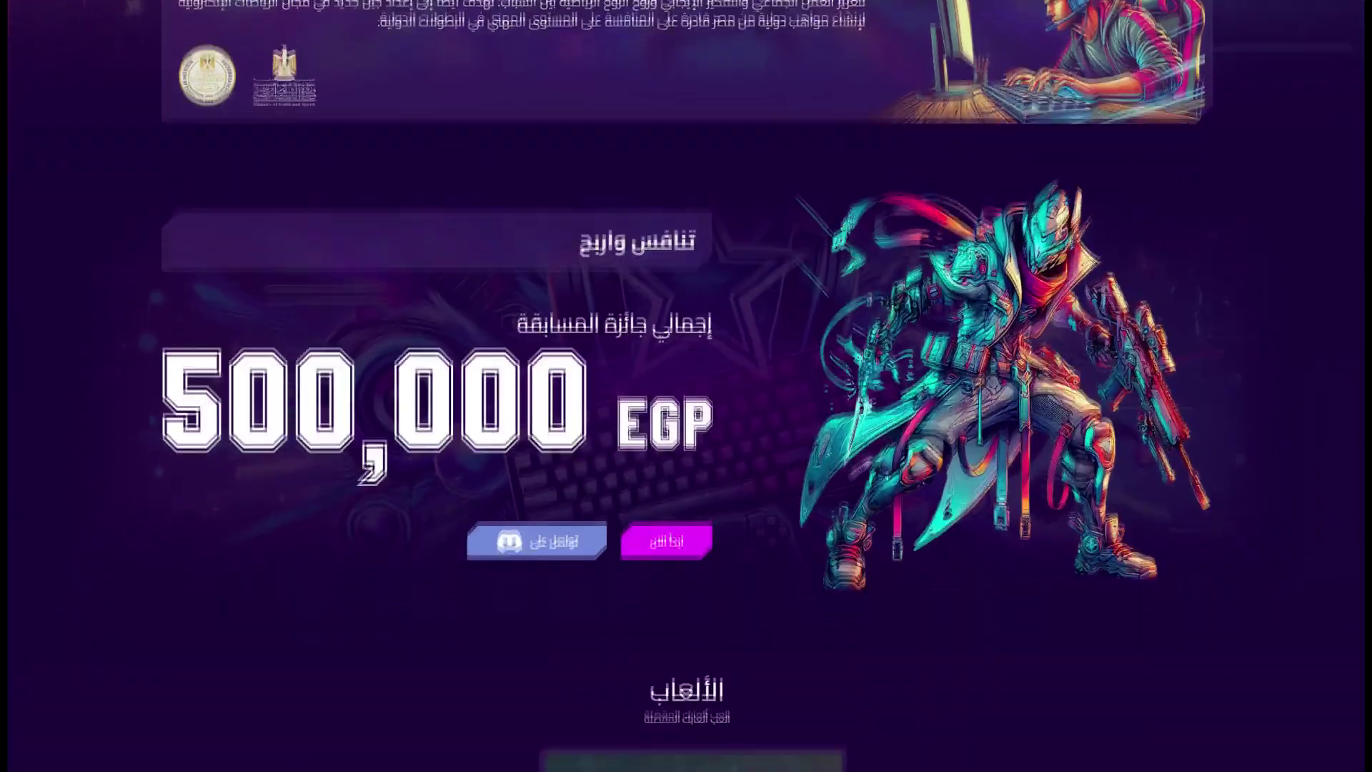
scroll(686, 386, "down", 3)
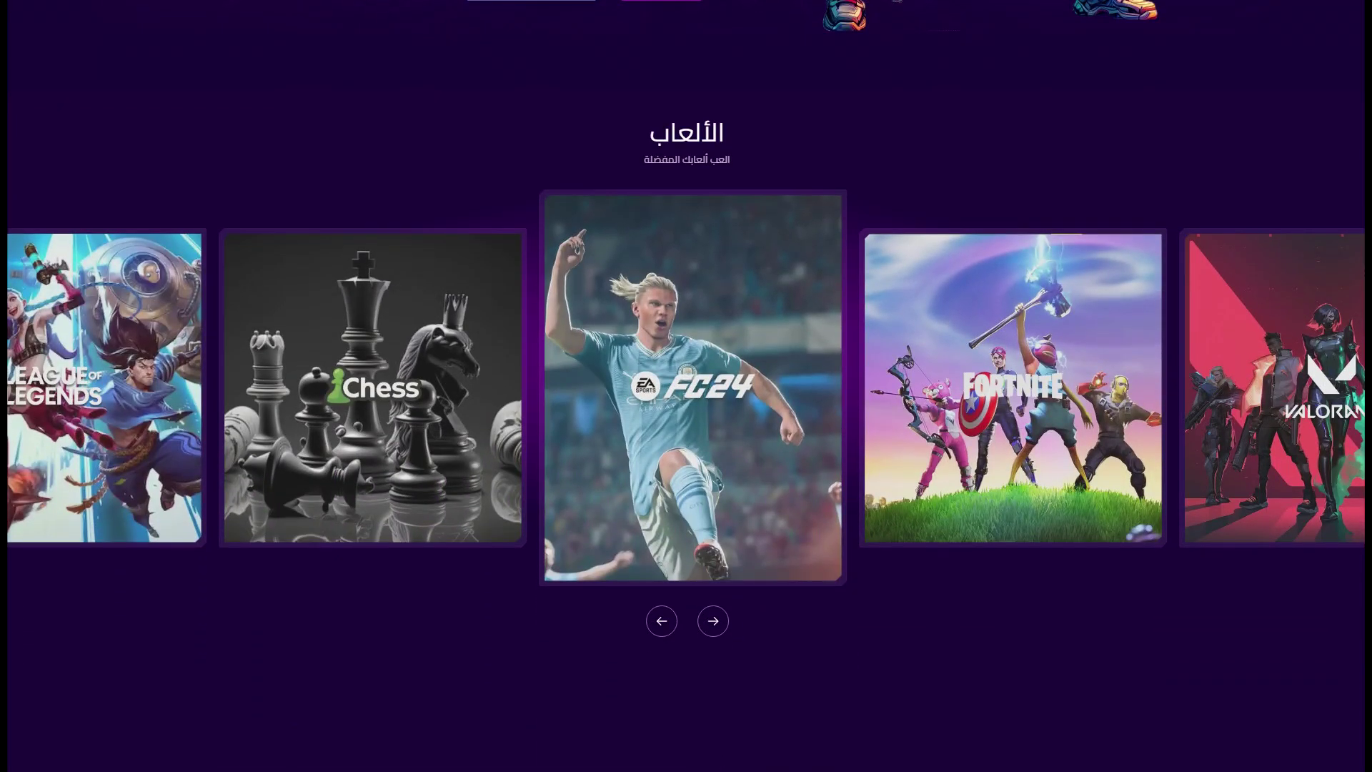
left_click(709, 630)
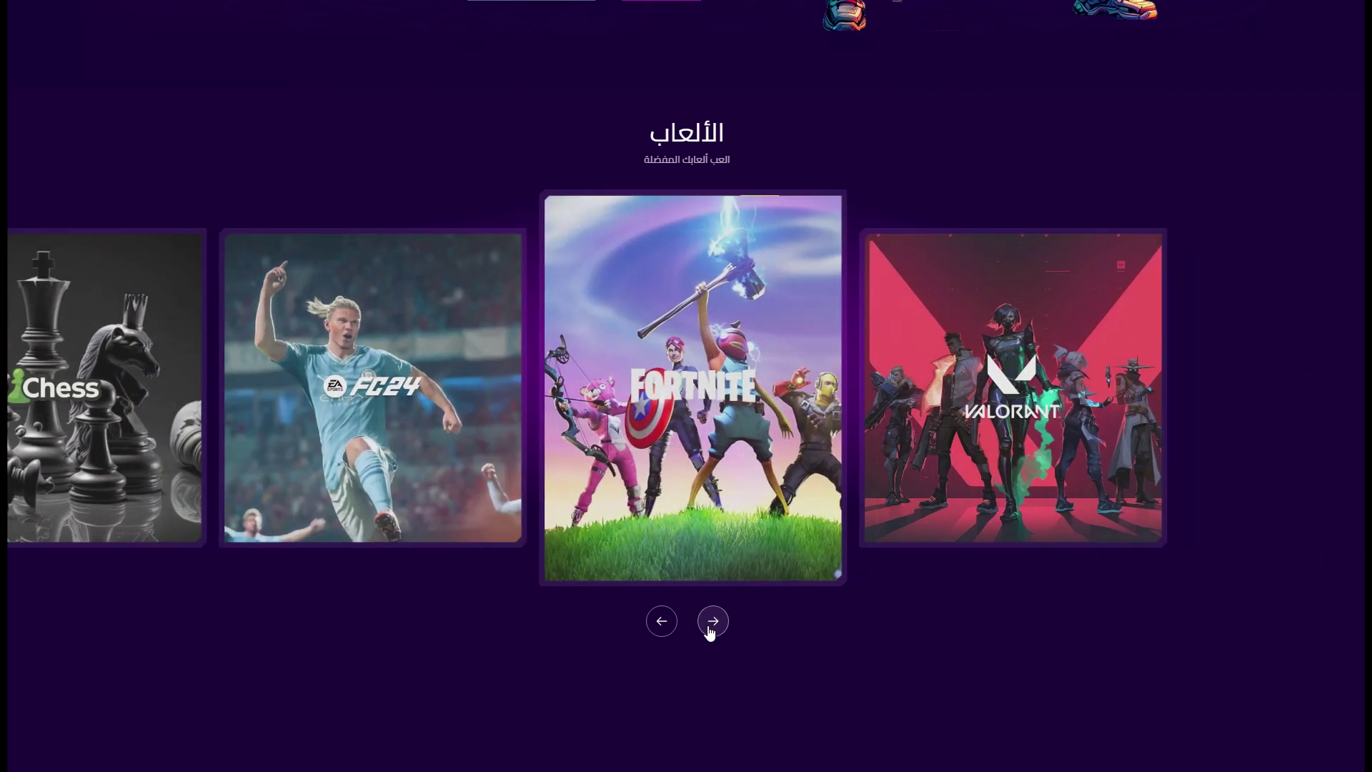
left_click(698, 559)
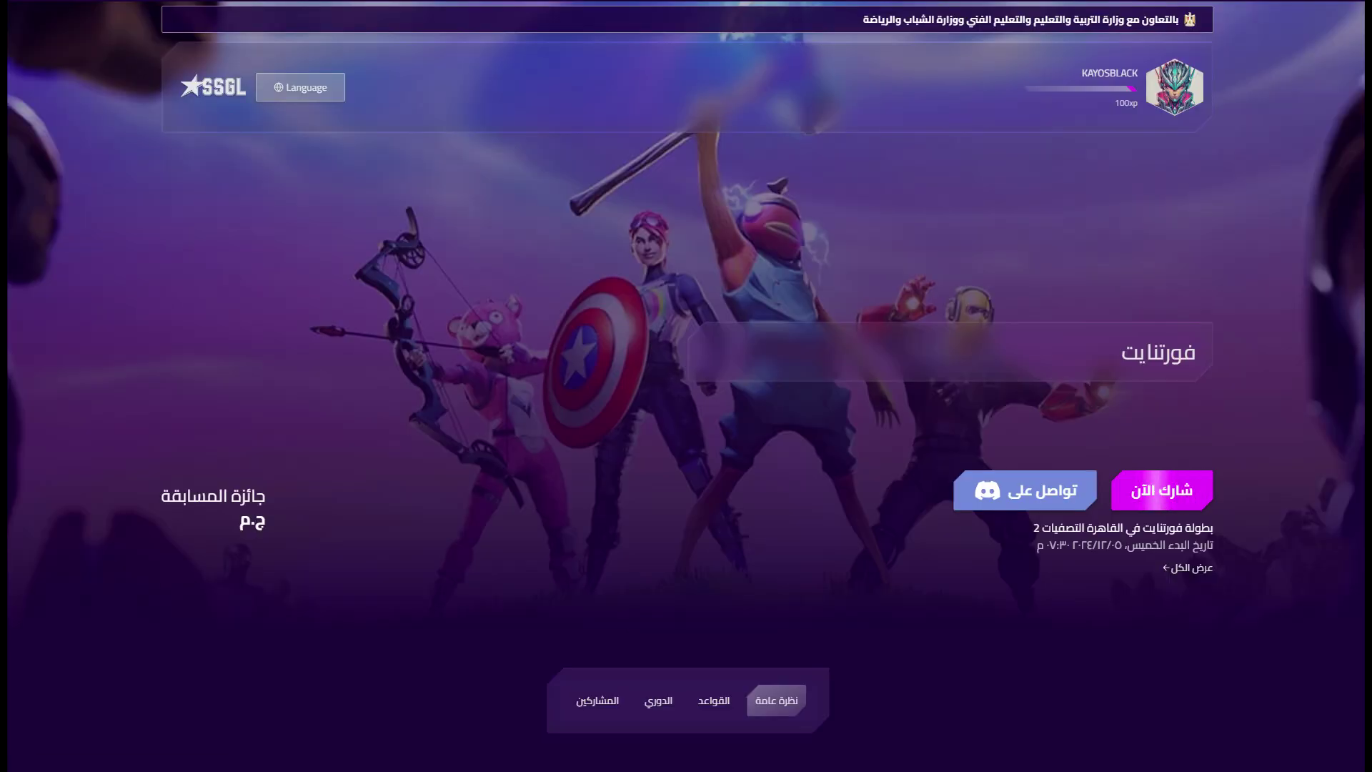
- Join via 'شارك الآن', pick the Cairo qualifiers 2 event and confirm with 'تسجيل'
left_click(1193, 483)
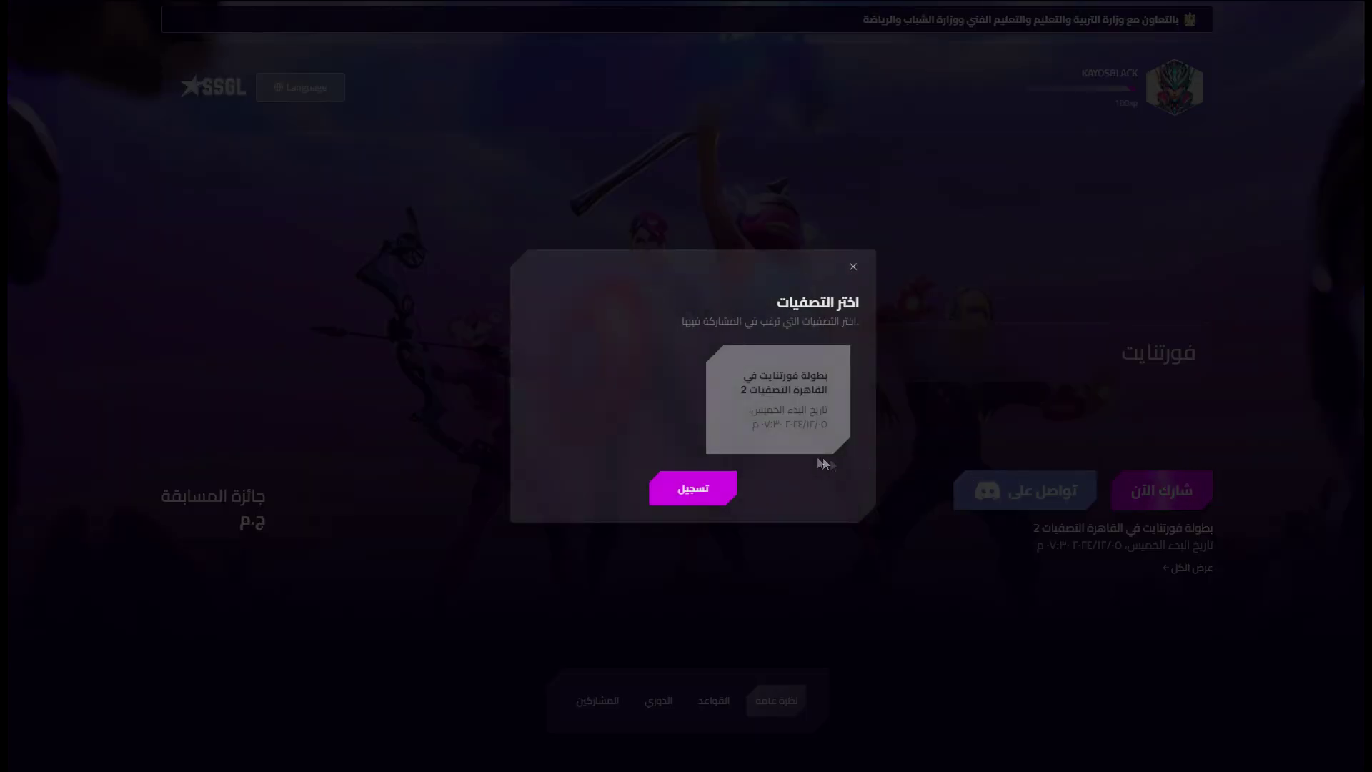
left_click(795, 456)
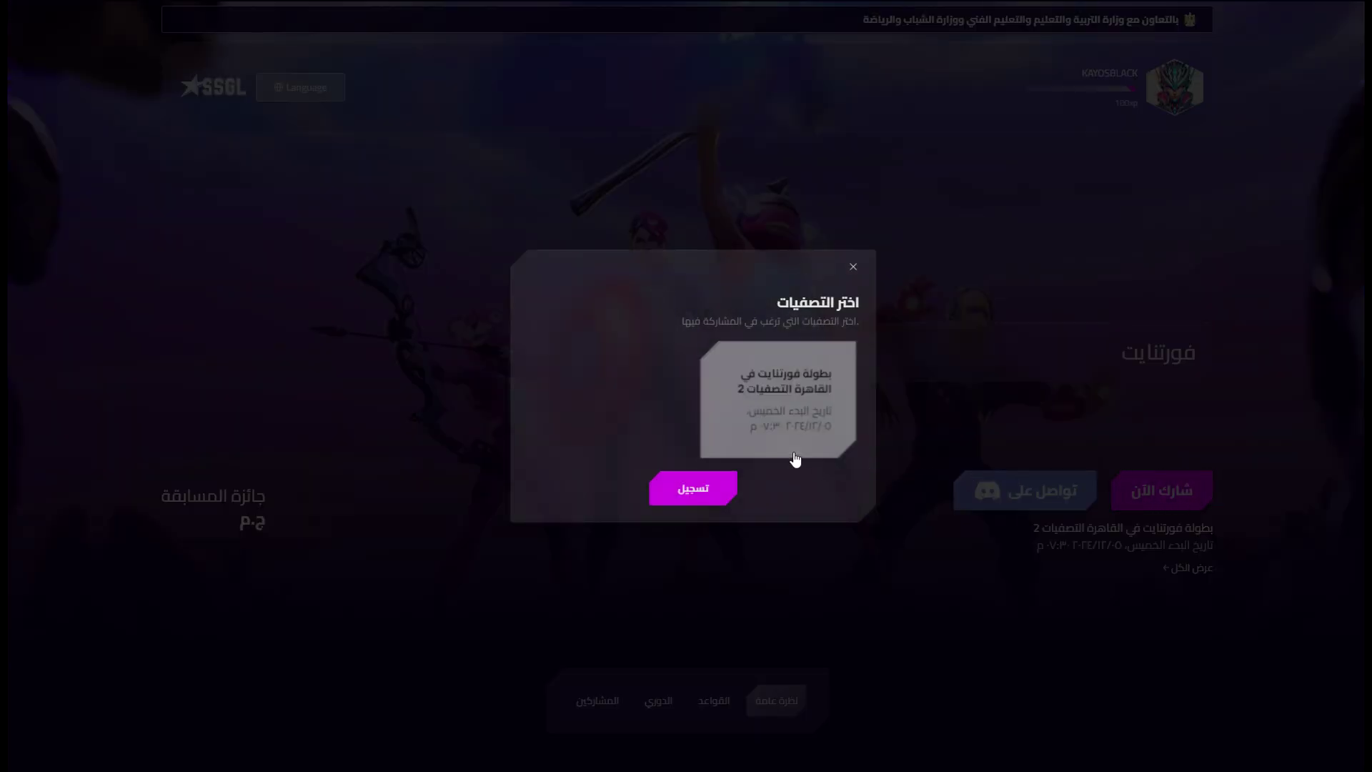
left_click(727, 494)
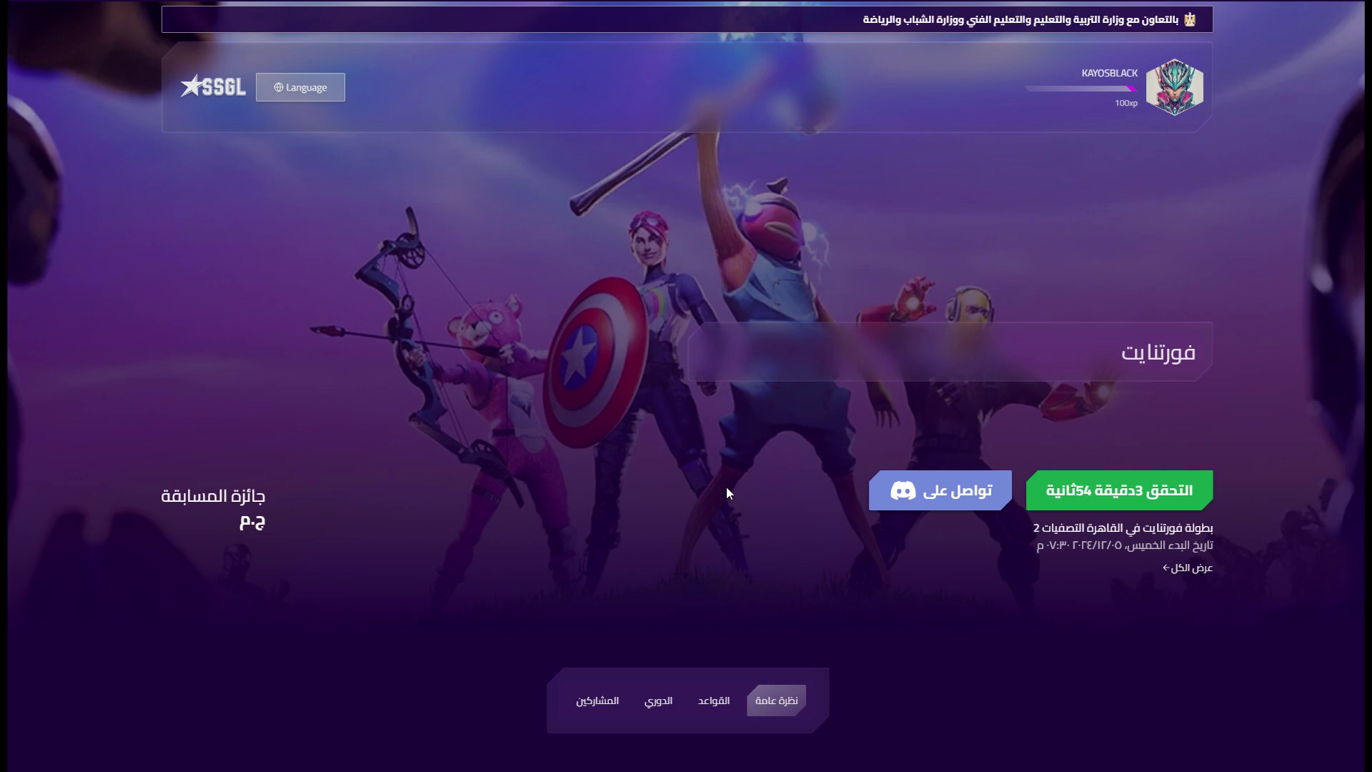
- Check in to Cairo Fortnite qualifiers 2 by submitting the player's in-game name
left_click(1174, 500)
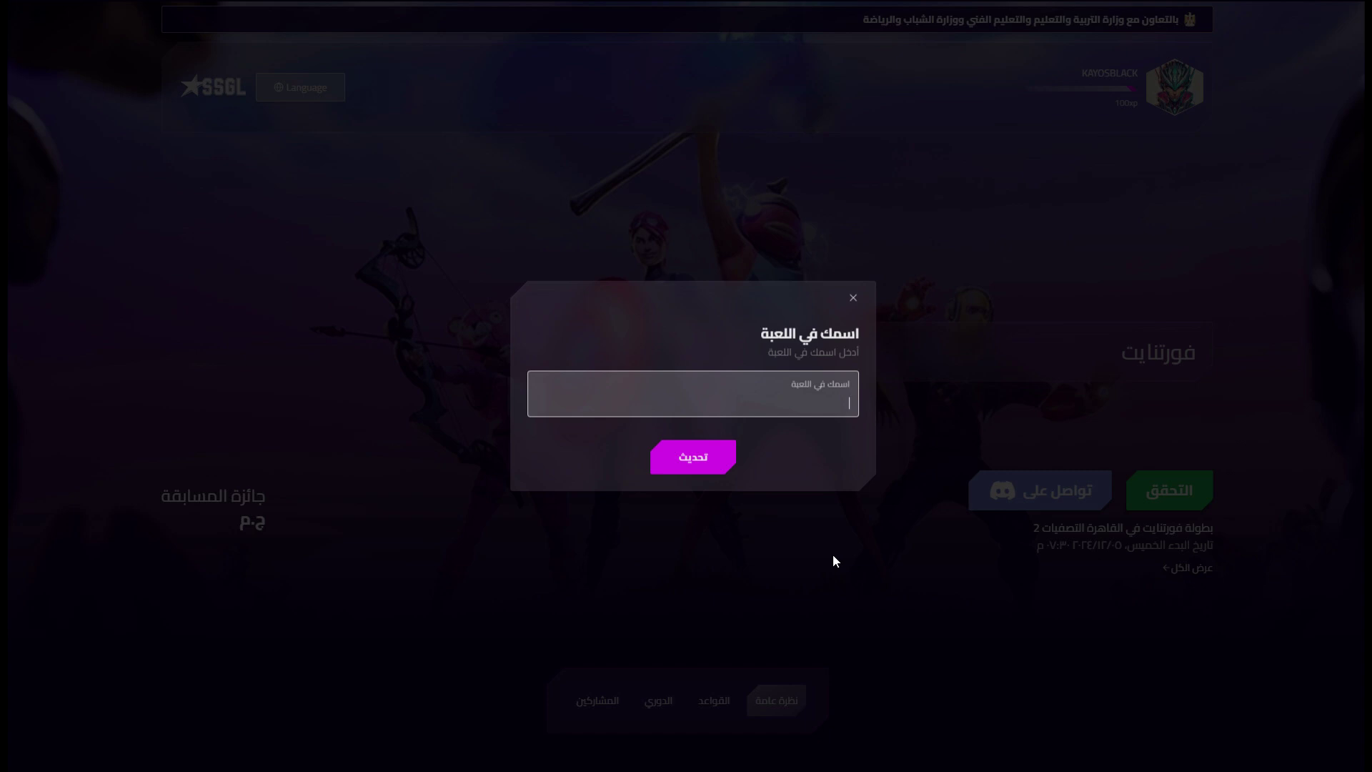
type("Kayos")
left_click(708, 466)
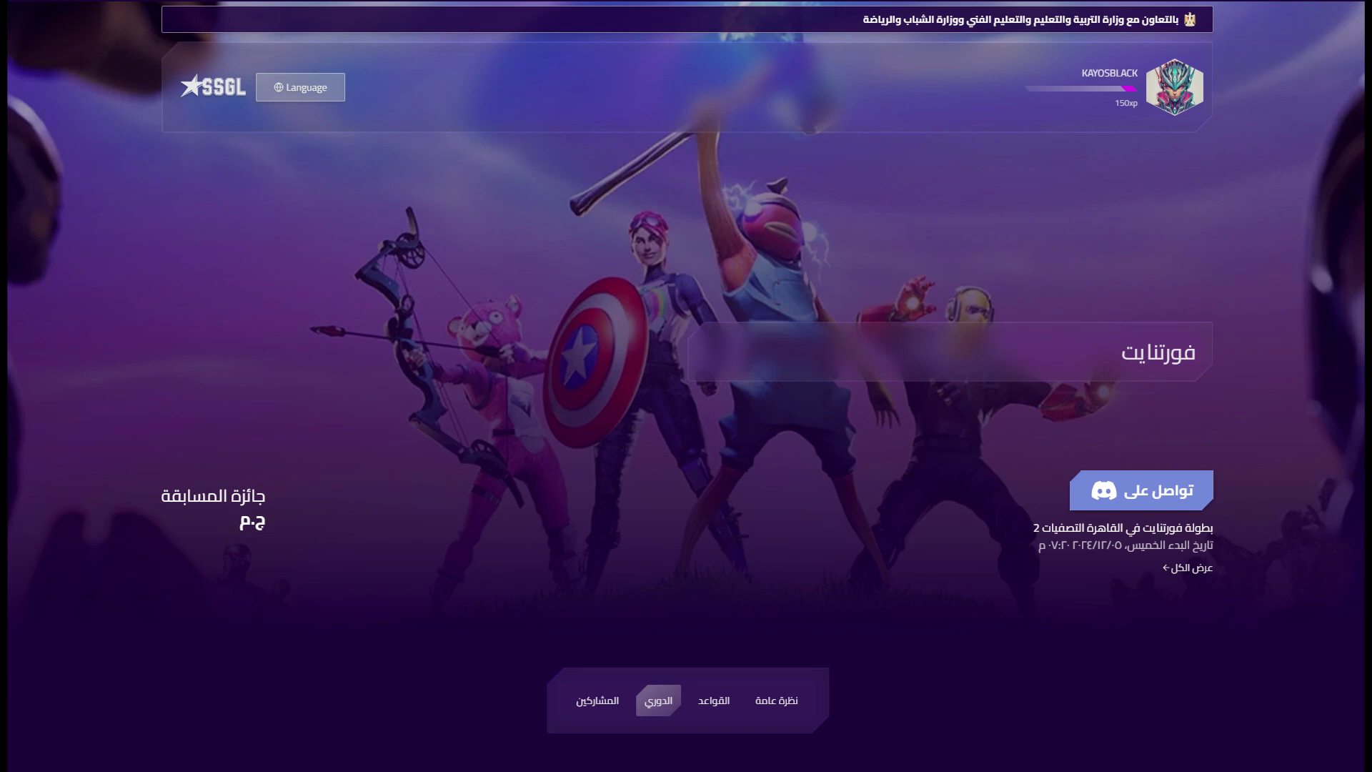
- Follow the tournament's Discord invite, accept it and continue to BME eSports in the browser
left_click(1206, 499)
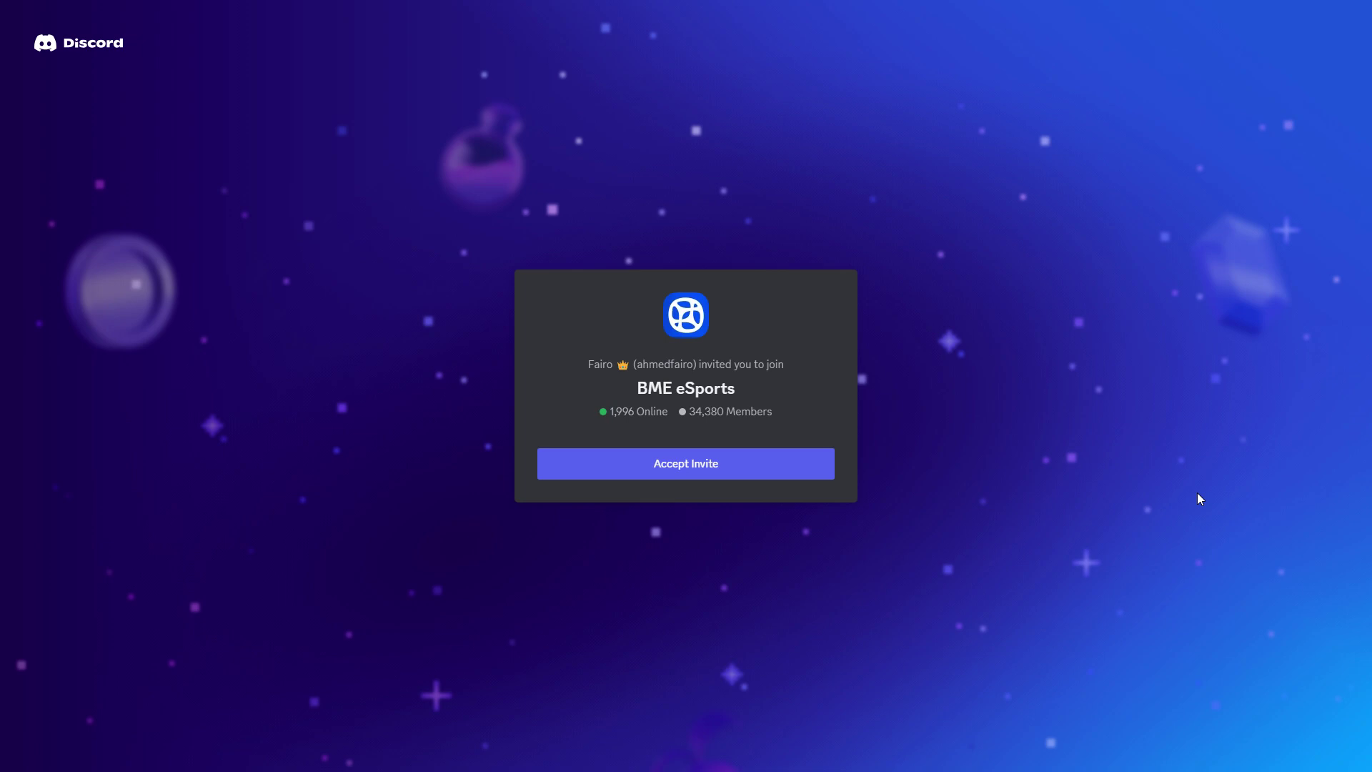
left_click(774, 472)
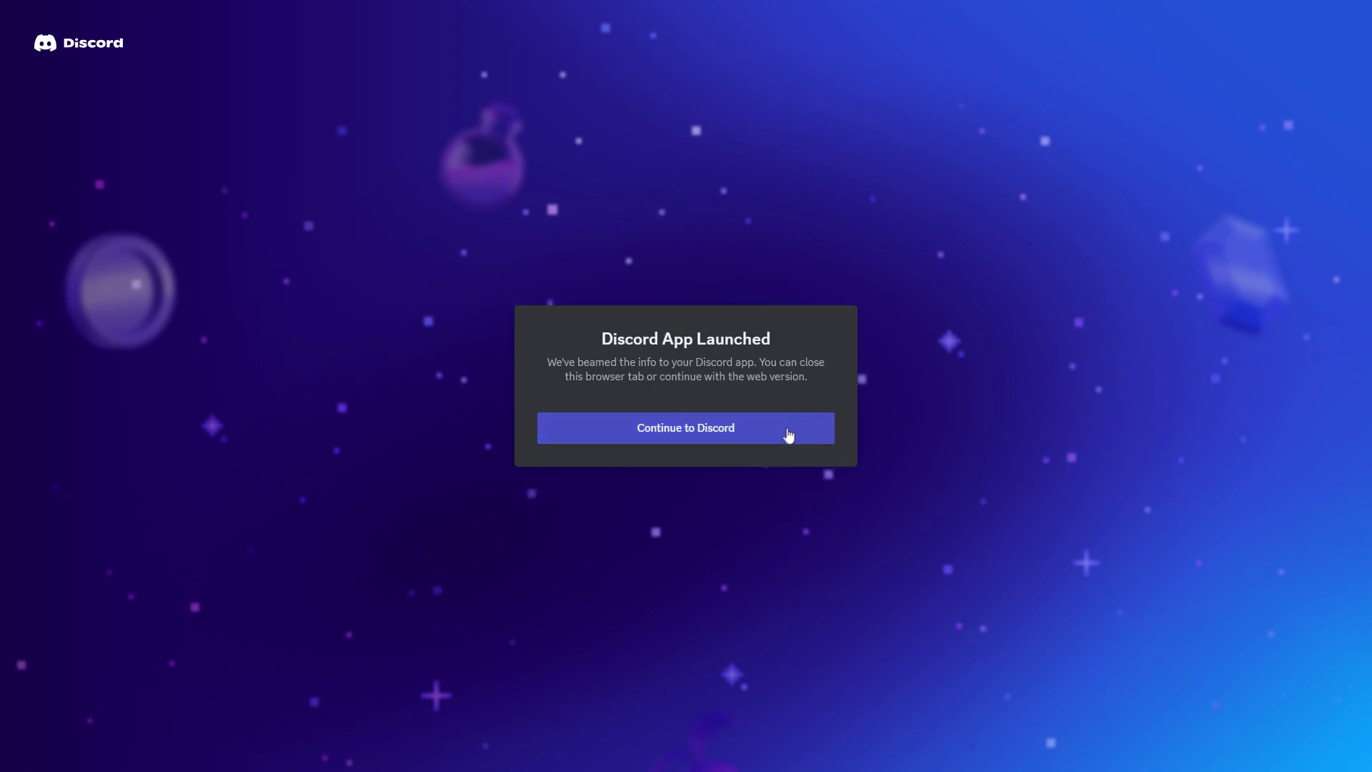
left_click(786, 436)
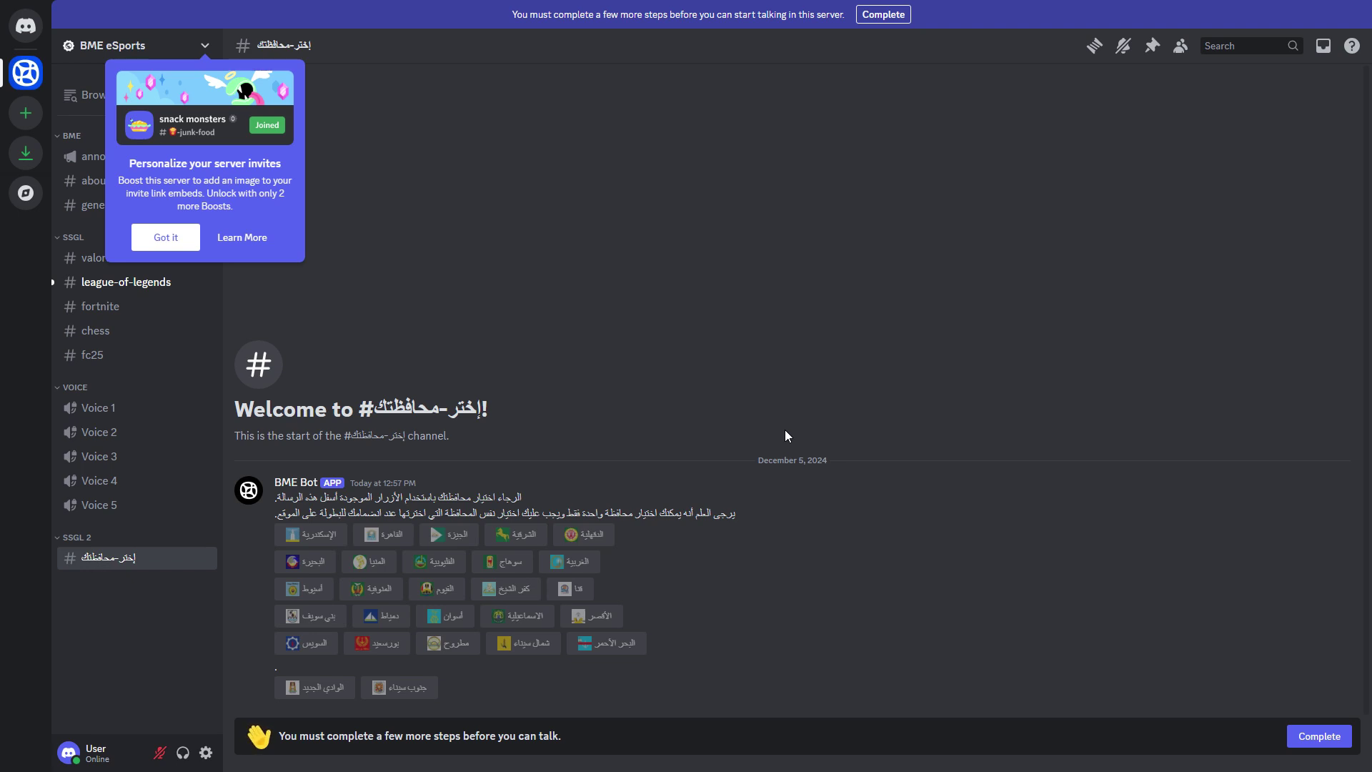
- Complete the membership steps by ticking 'I have read and agree to the rules' and submitting
left_click(1338, 743)
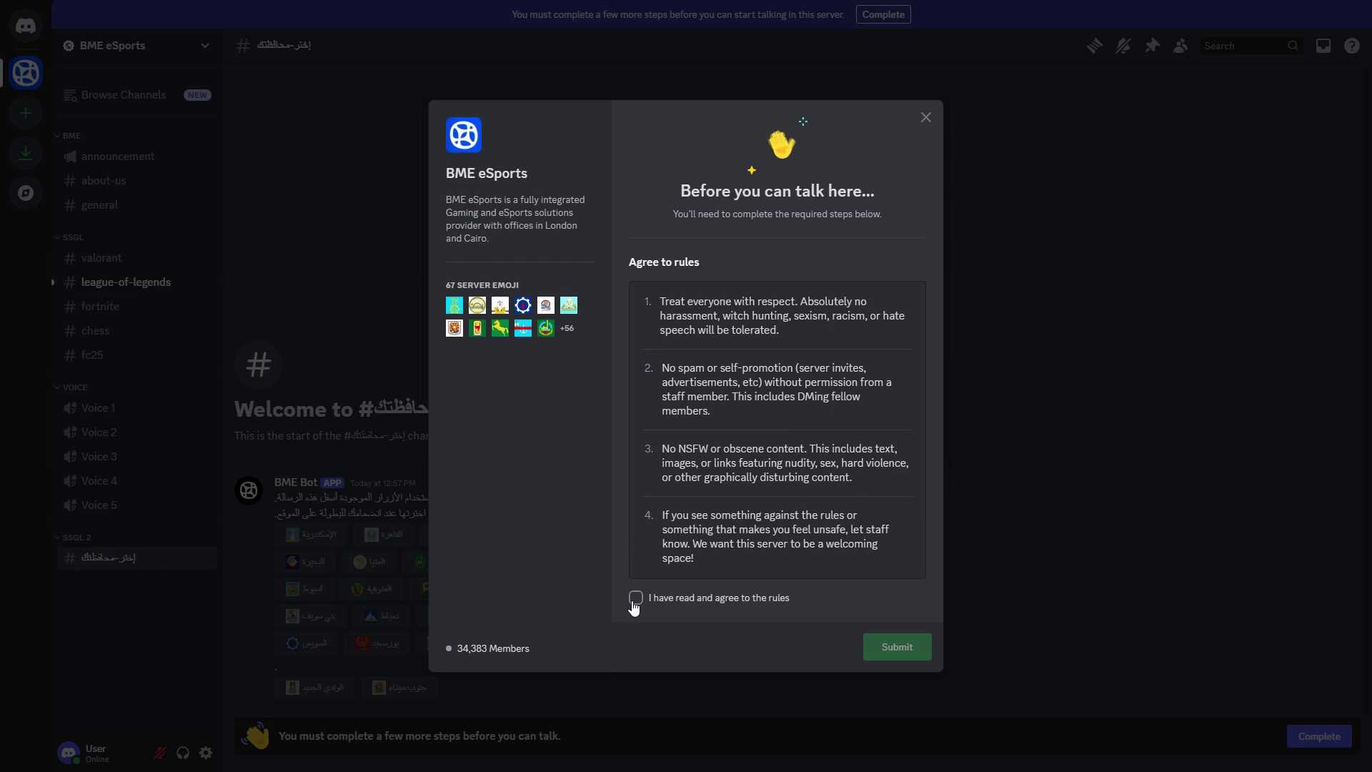
left_click(786, 602)
left_click(906, 654)
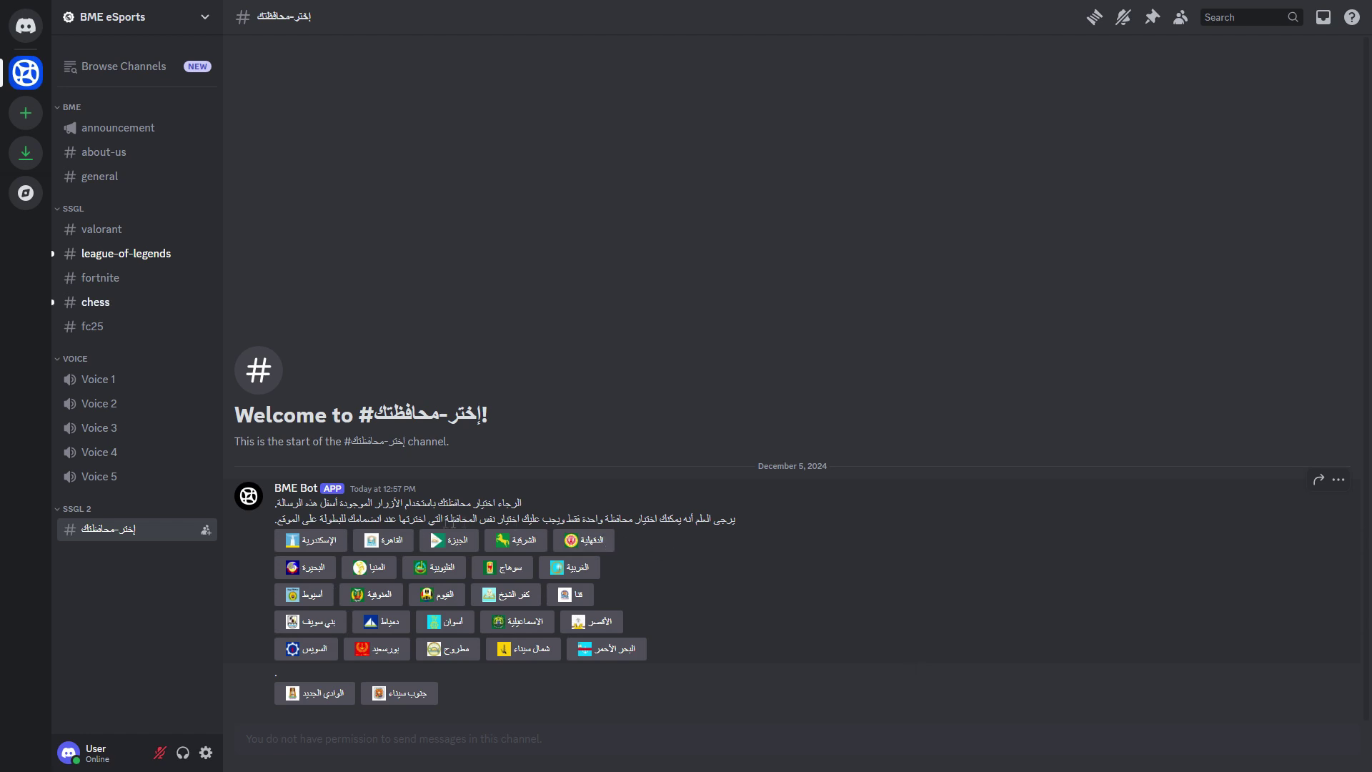
- Take the القاهرة governorate role and view the جدول-المباريات bracket channel
left_click(391, 537)
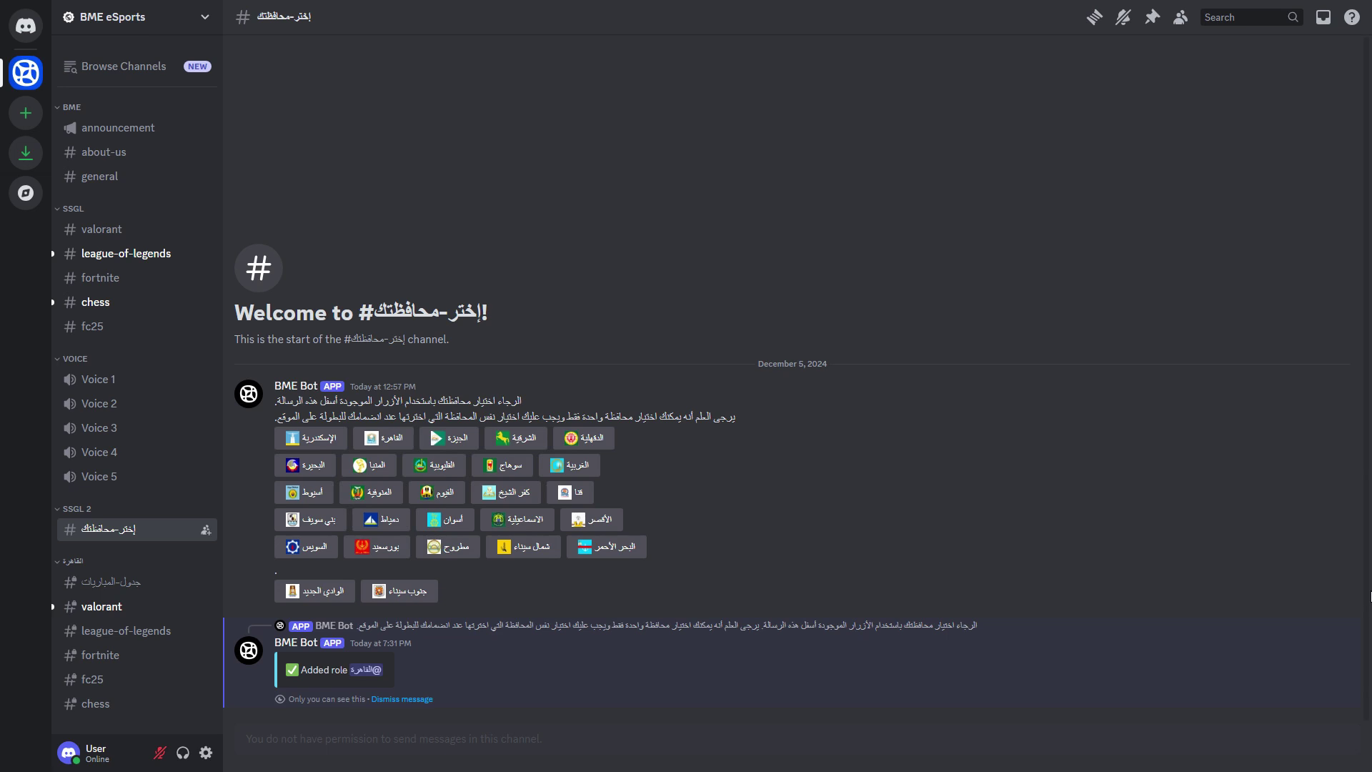
left_click(157, 583)
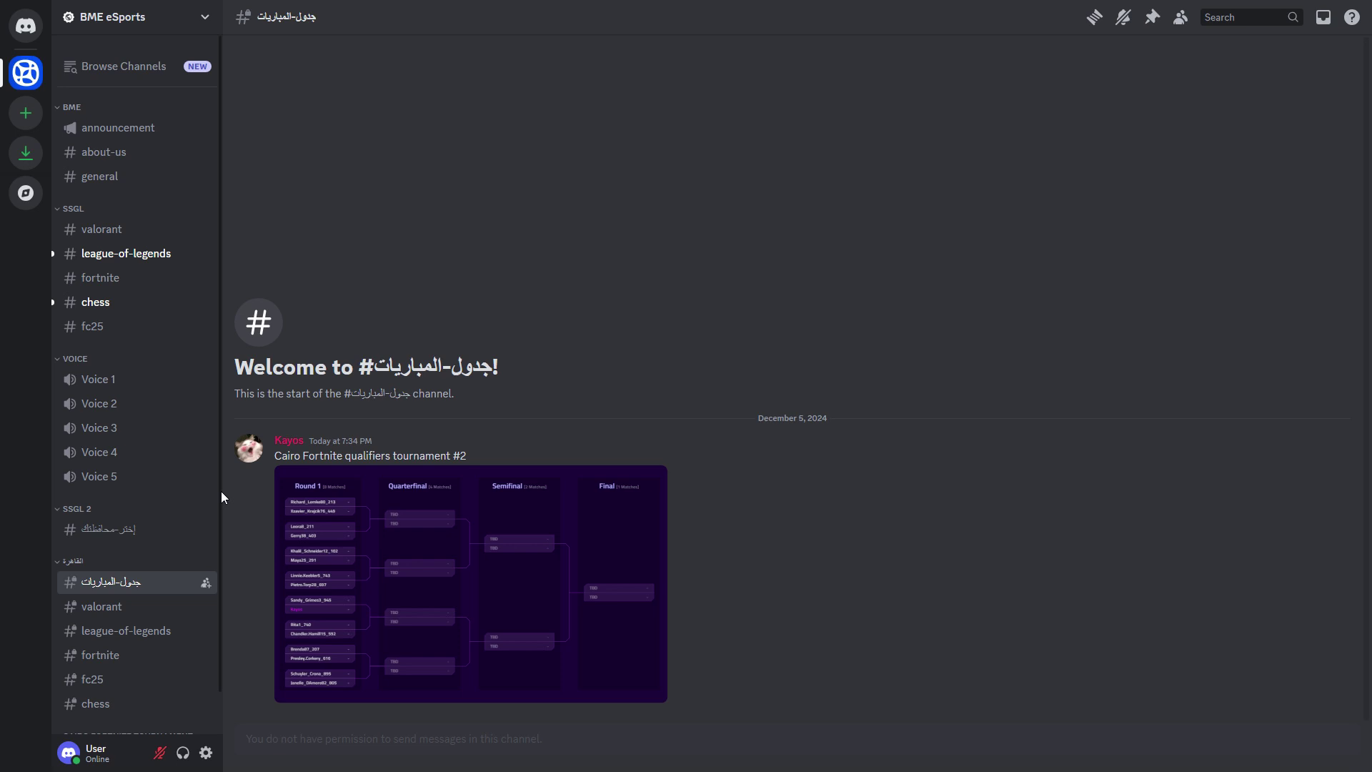
scroll(221, 512, "down", 1)
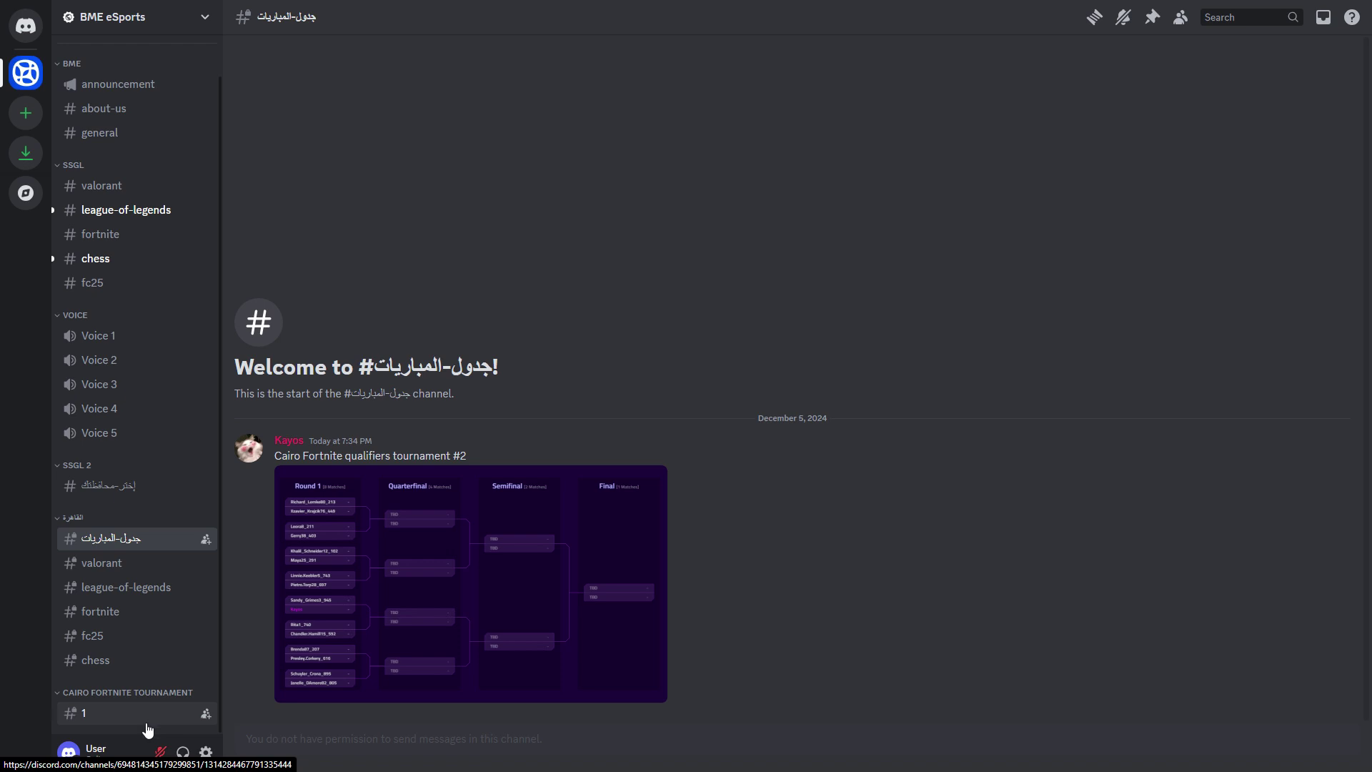
- In match channel #1, post 'Thanks admin we will start now'
left_click(147, 724)
type("Thanks")
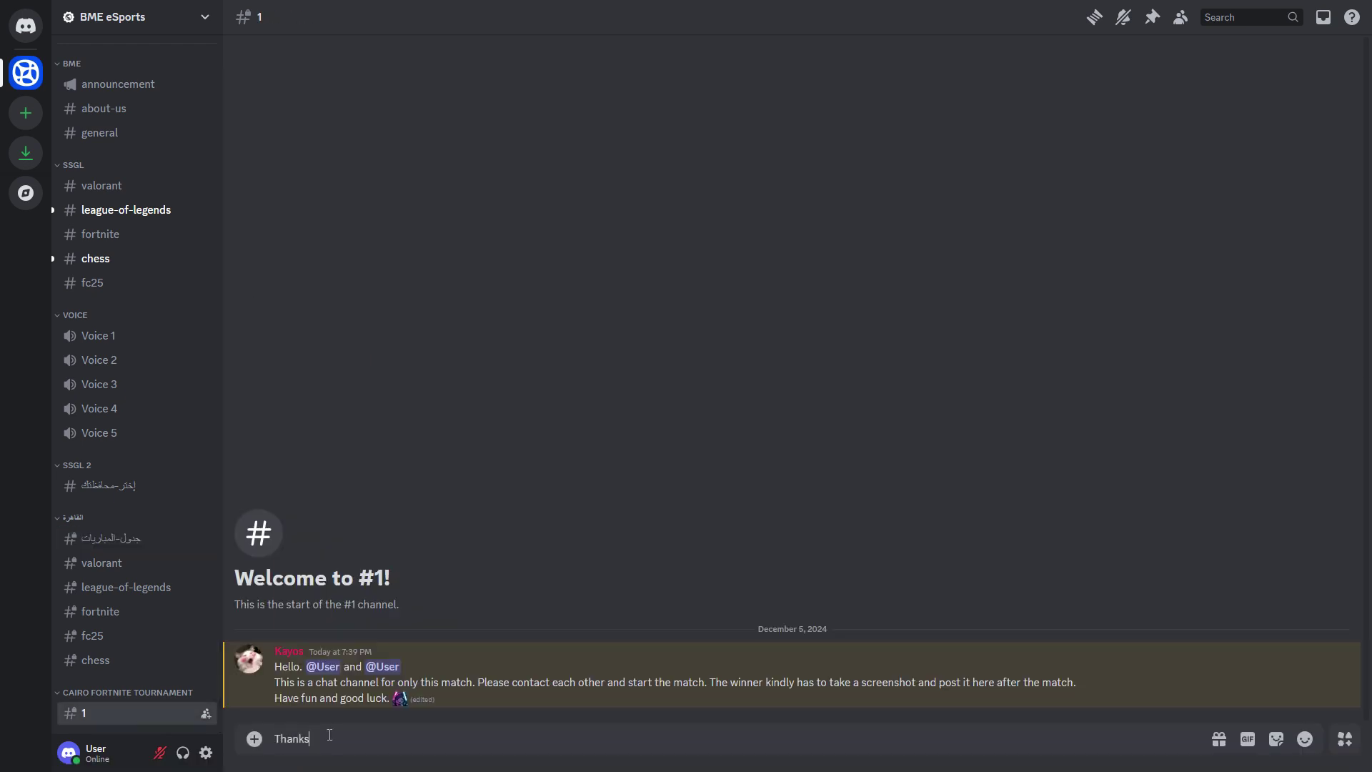
type(" admin we will start now")
key("Return")
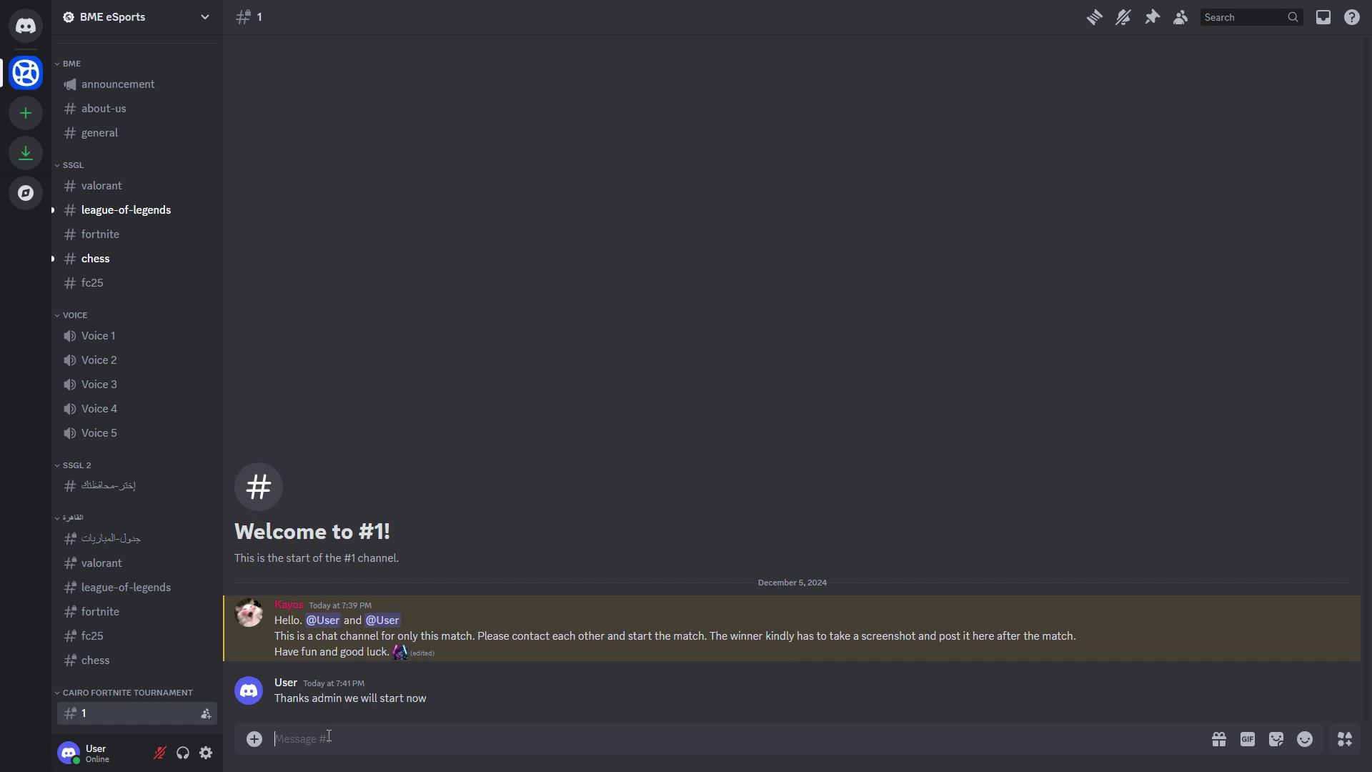
- Report the win to the mentioned admin with the pasted Victory Royale screenshot
type("Hello admin @Kay")
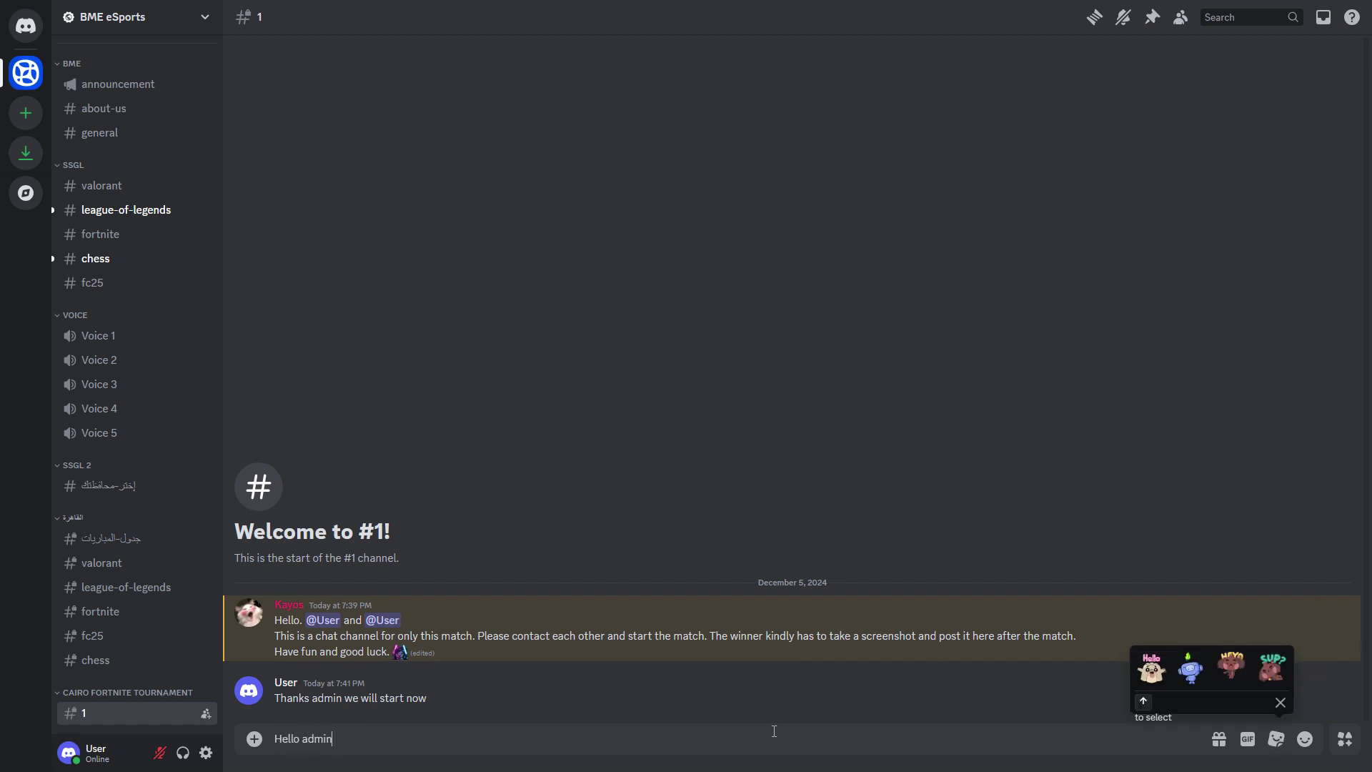
key("Tab")
type("we finished the match and I won here is the screenshot")
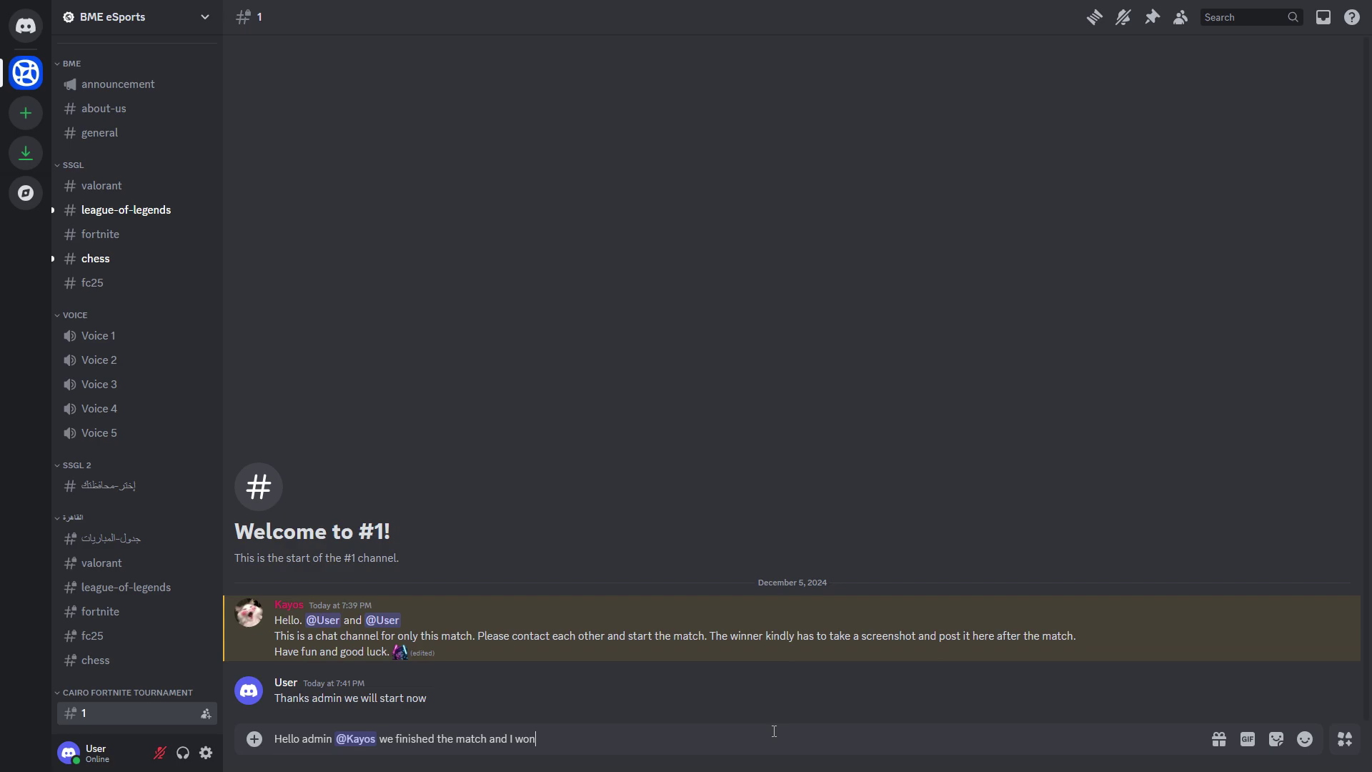
key("ctrl+v")
key("Return")
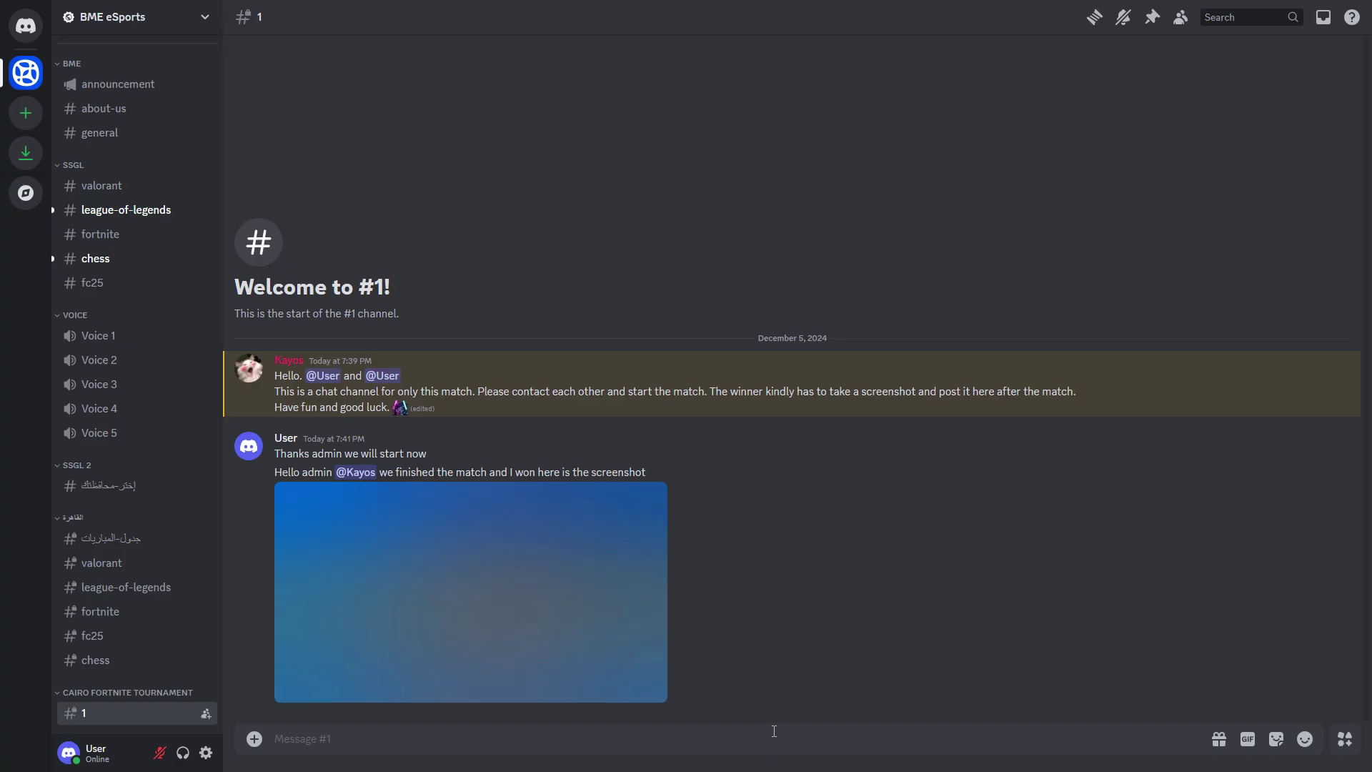
scroll(221, 471, "down", 1)
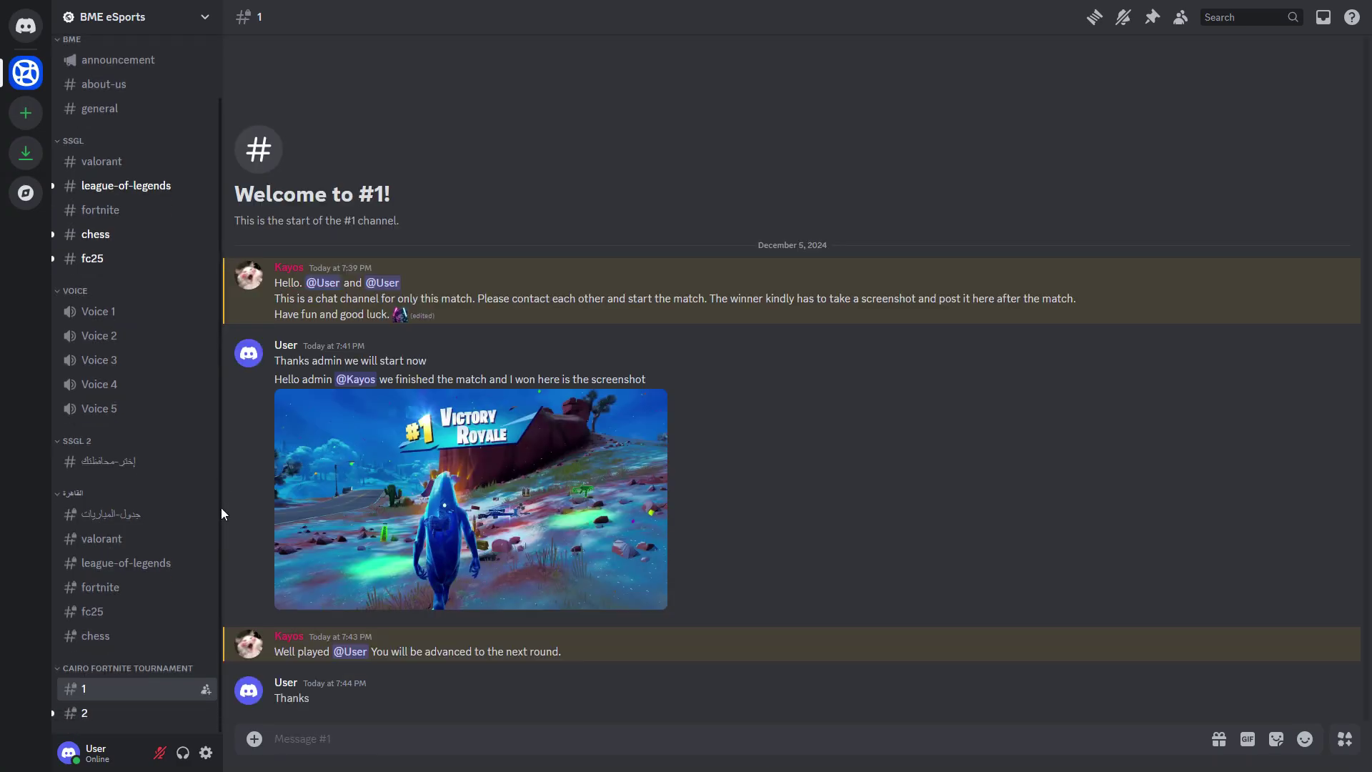
left_click(140, 714)
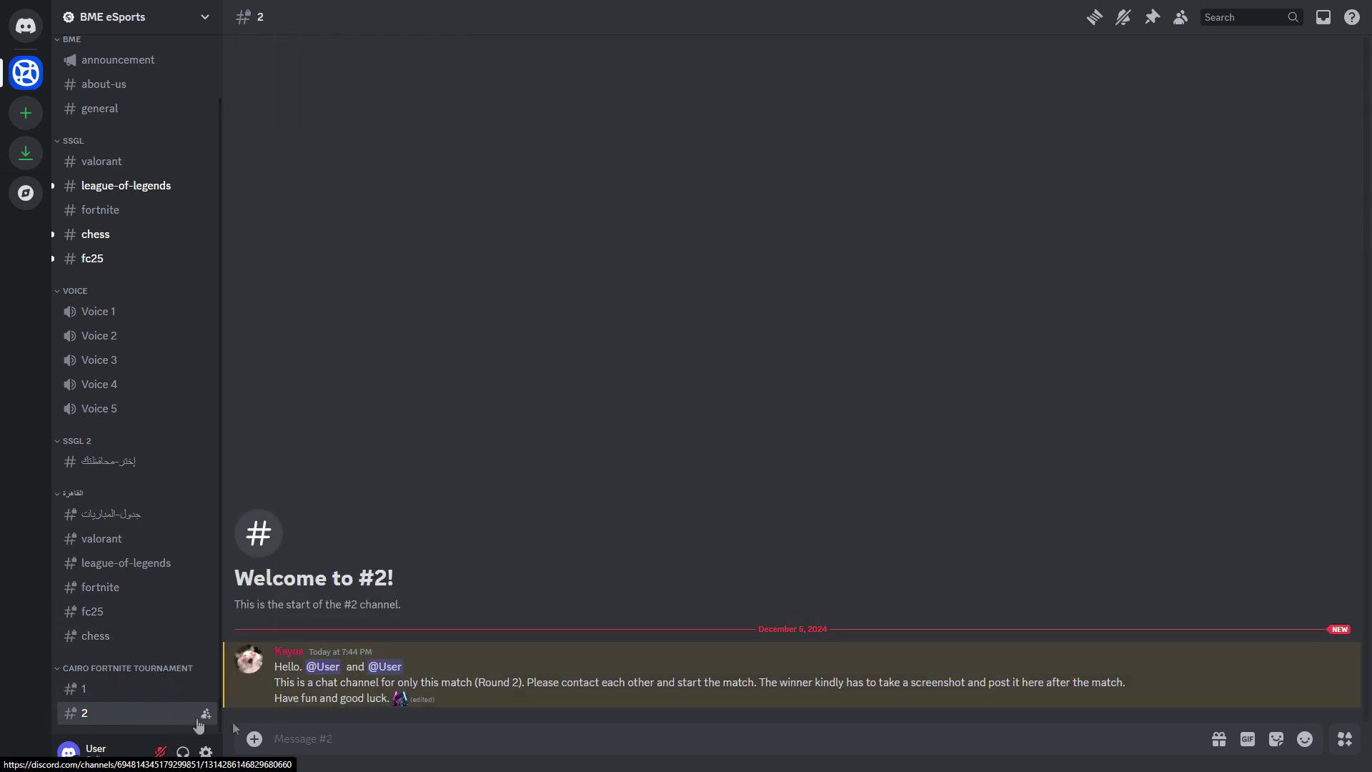
- Post 'Sure will do' under the Round 2 admin message in channel #2
type("Sure will do")
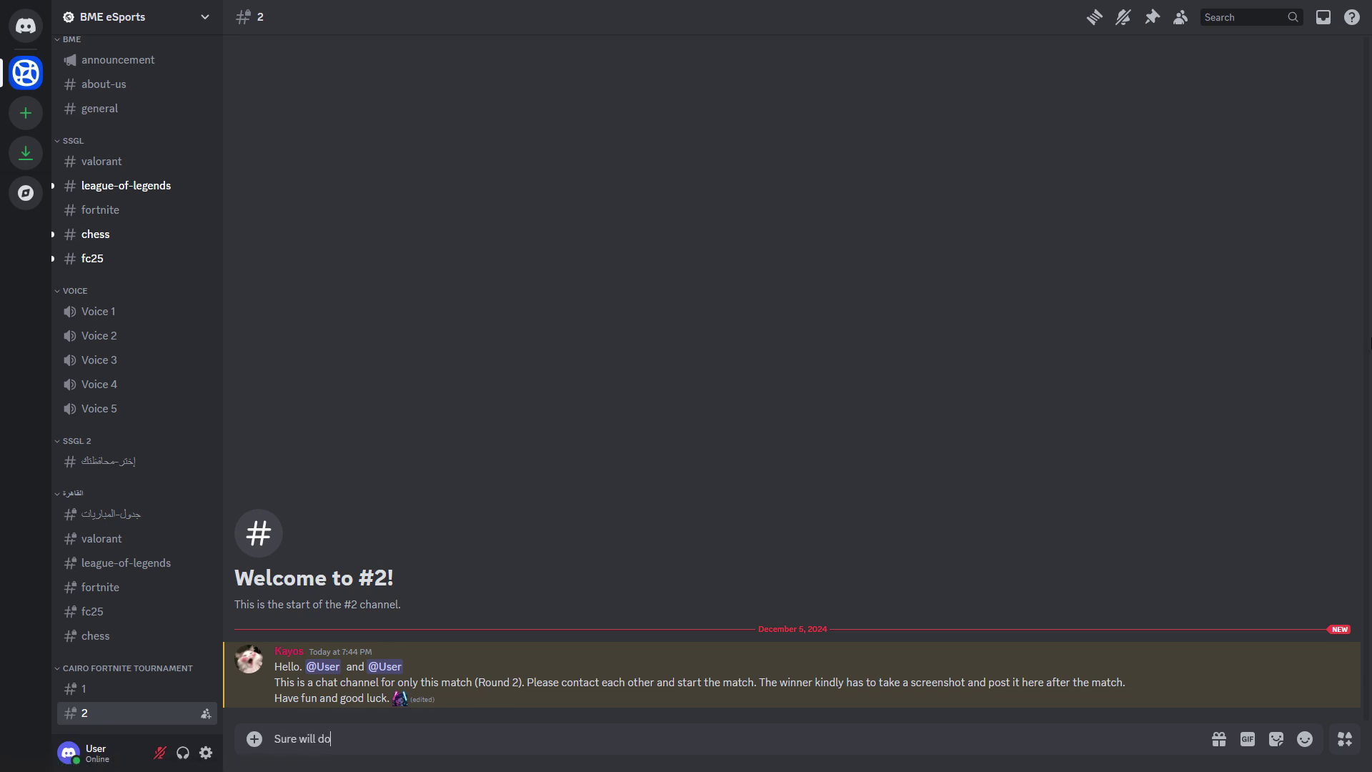
key("Return")
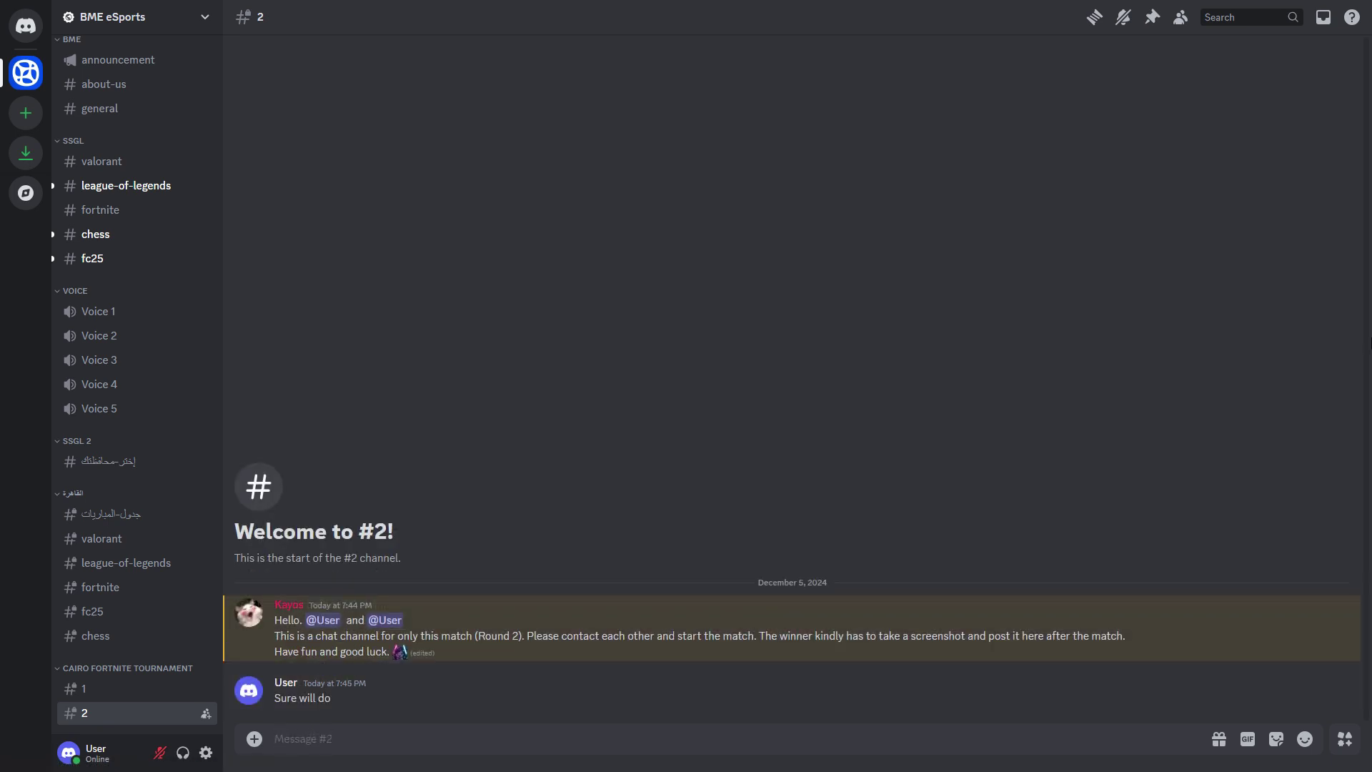